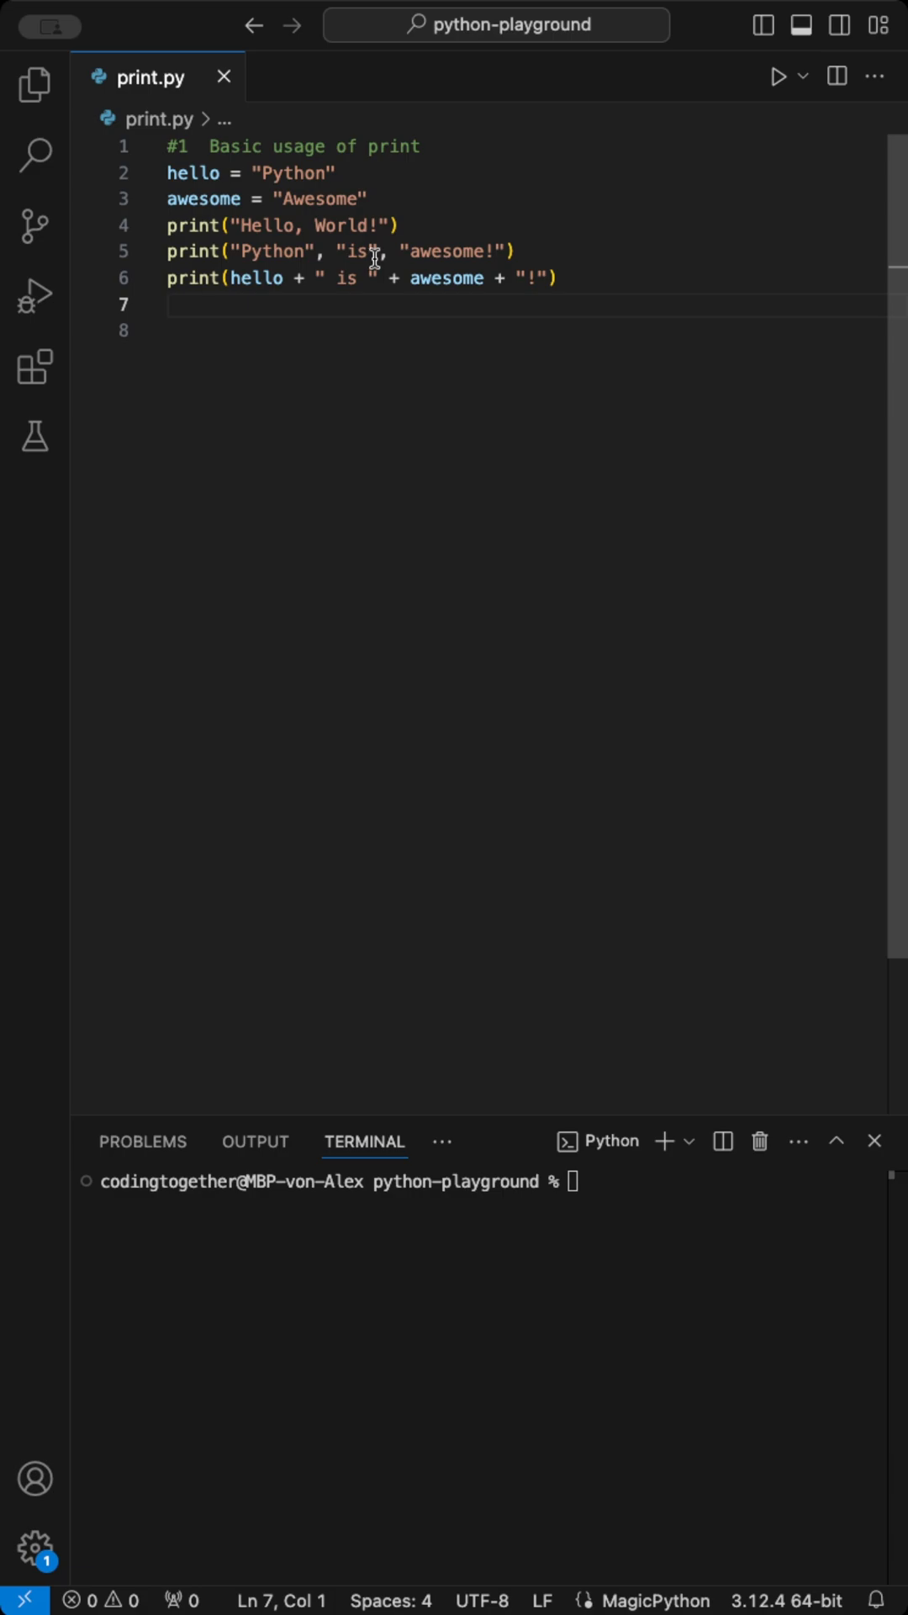
# Highlight the three basic print calls, then run print.py to show Hello, World! and both Python is awesome lines
pyautogui.moveTo(407, 235); pyautogui.dragTo(190, 223)
pyautogui.moveTo(516, 252); pyautogui.dragTo(153, 255)
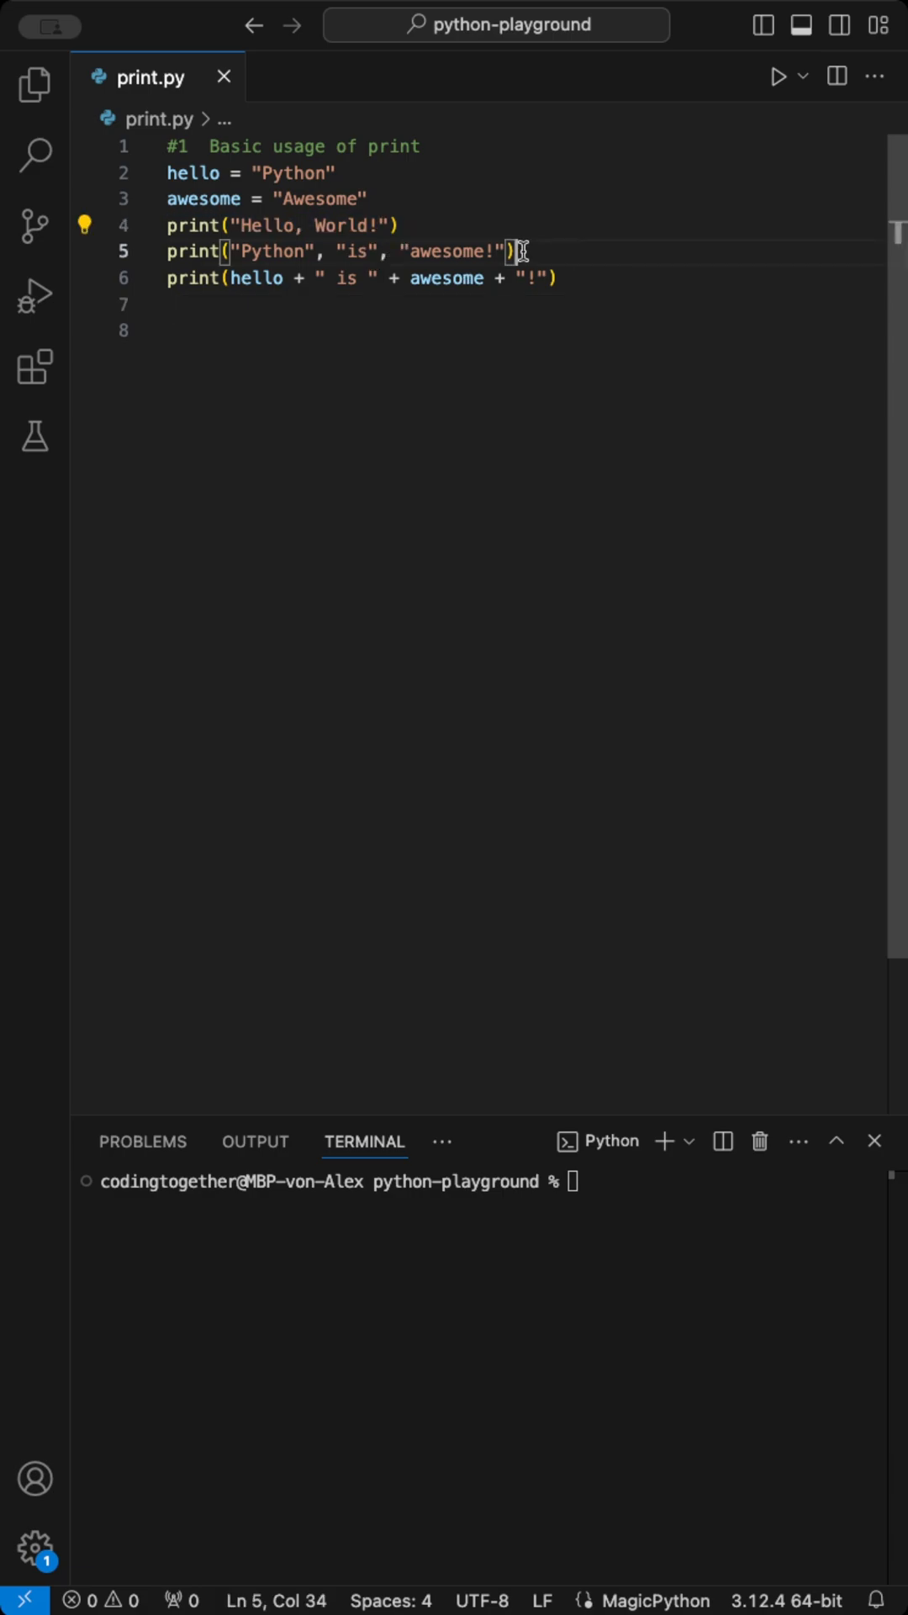
pyautogui.moveTo(557, 279); pyautogui.dragTo(213, 266)
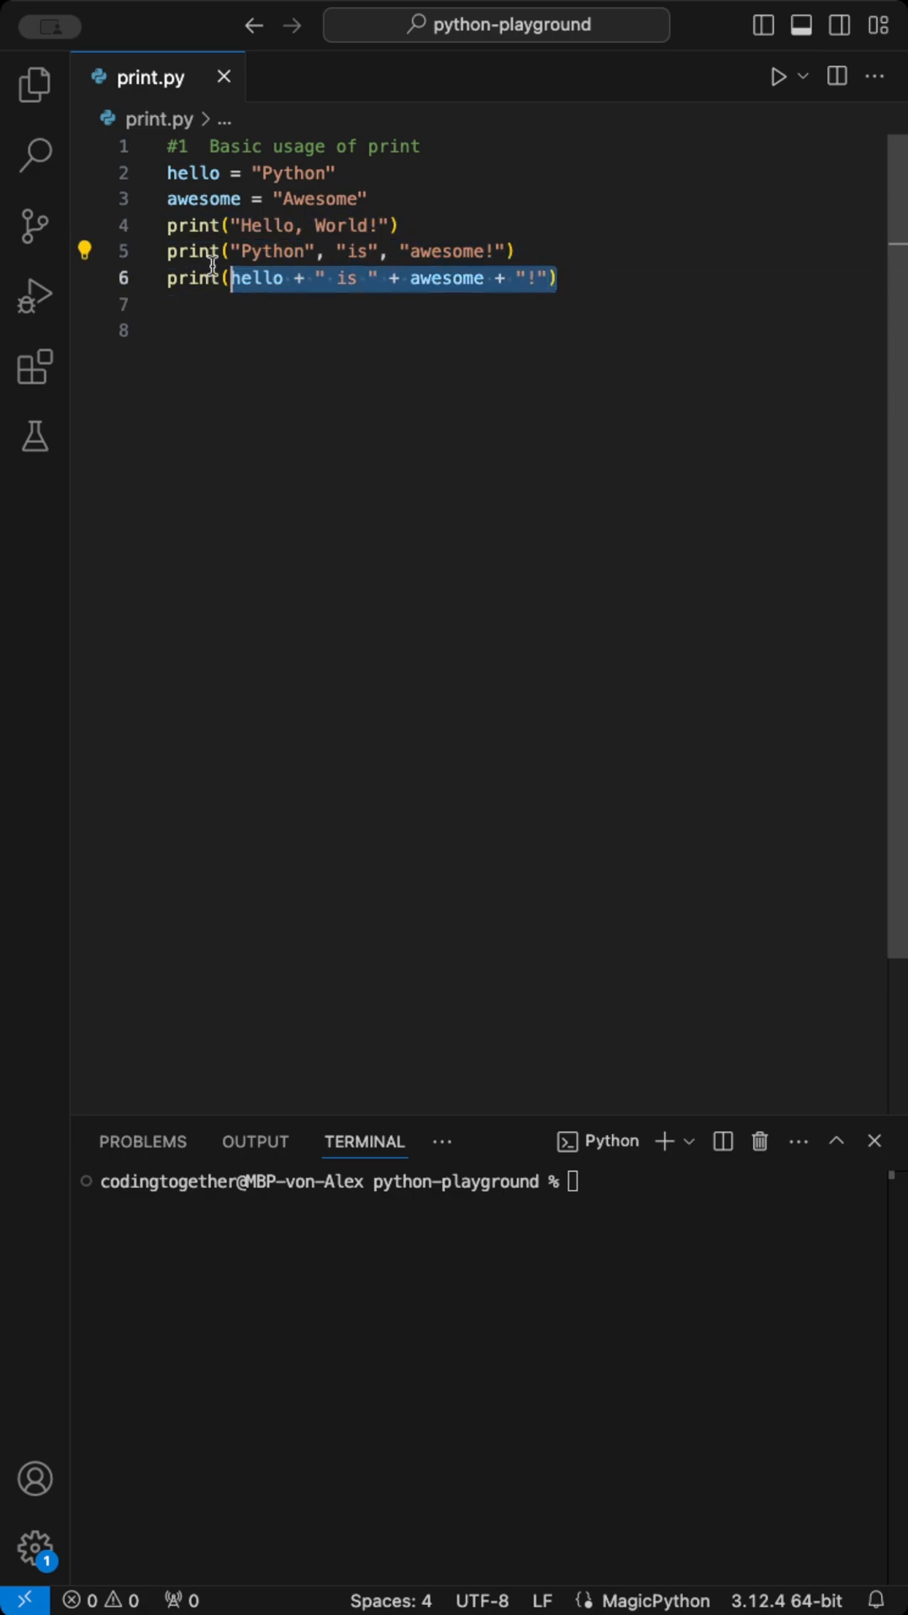
pyautogui.click(258, 328)
pyautogui.click(779, 79)
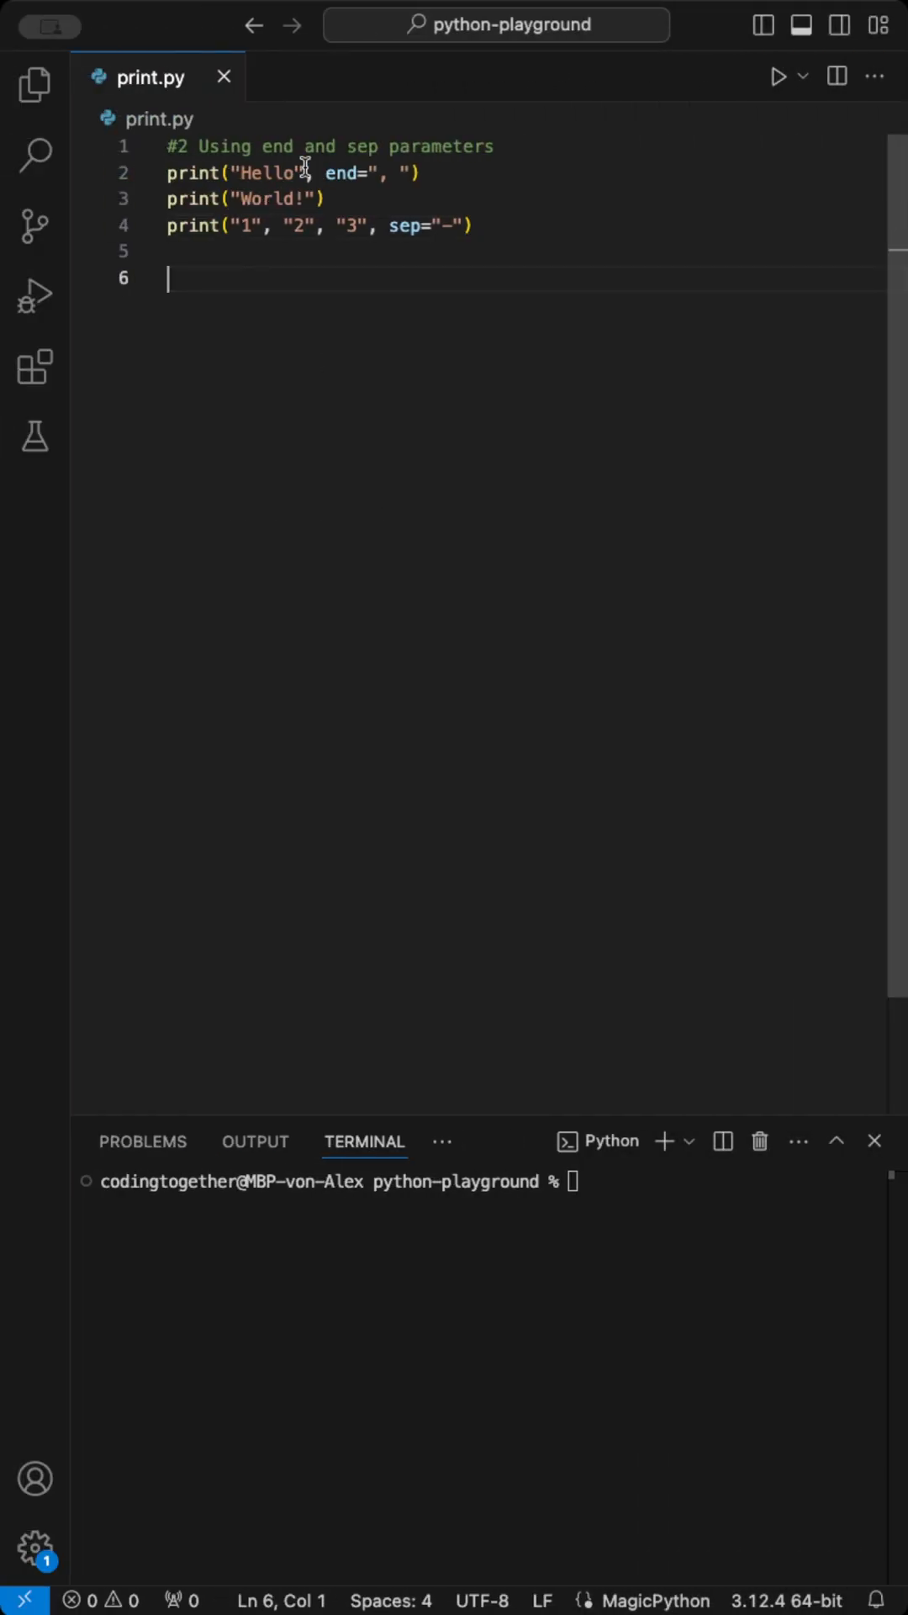
# Run the end and sep script and compare lines 2-4 with the Hello, World! and 1-2-3 output
pyautogui.click(779, 77)
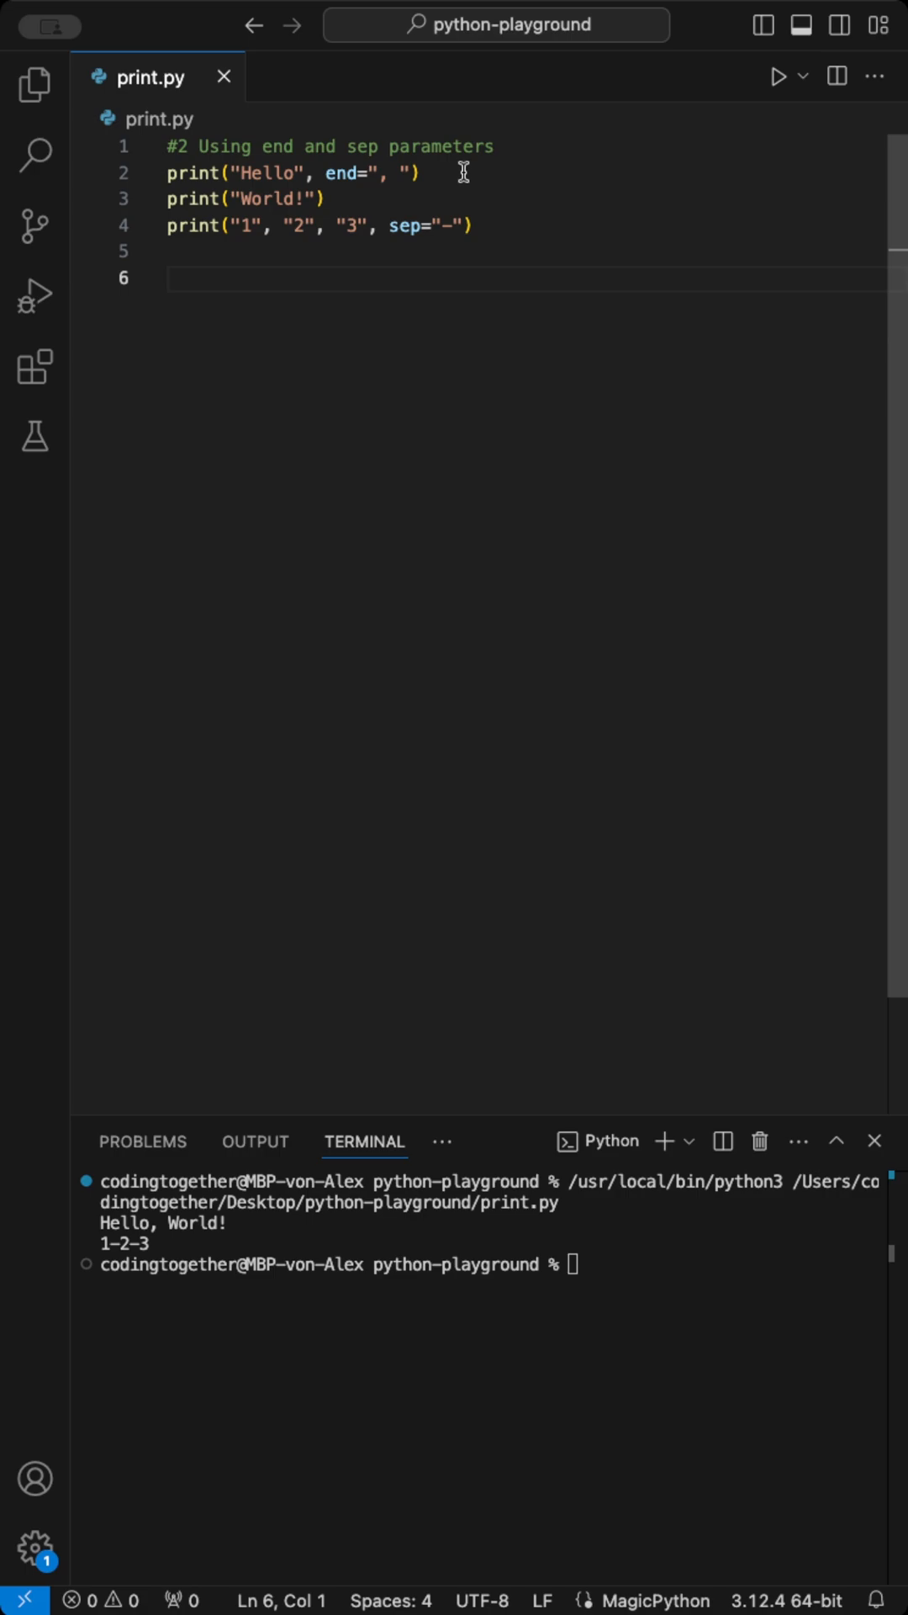
pyautogui.moveTo(384, 200); pyautogui.dragTo(145, 172)
pyautogui.moveTo(100, 1223); pyautogui.dragTo(230, 1223)
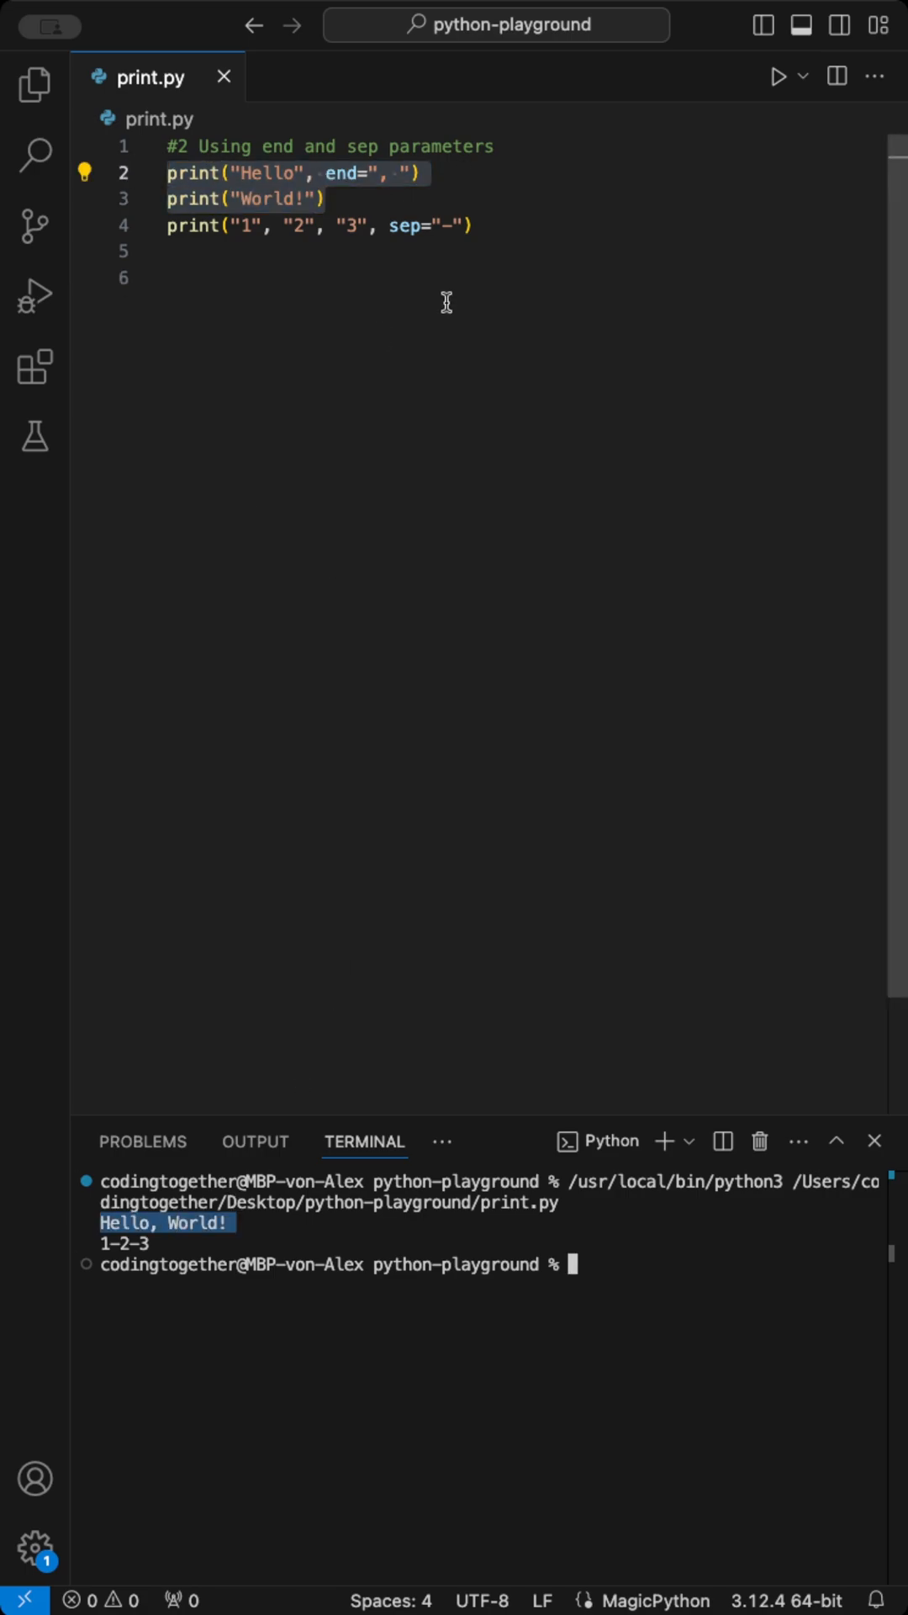
pyautogui.moveTo(475, 225); pyautogui.dragTo(167, 225)
pyautogui.click(185, 1249)
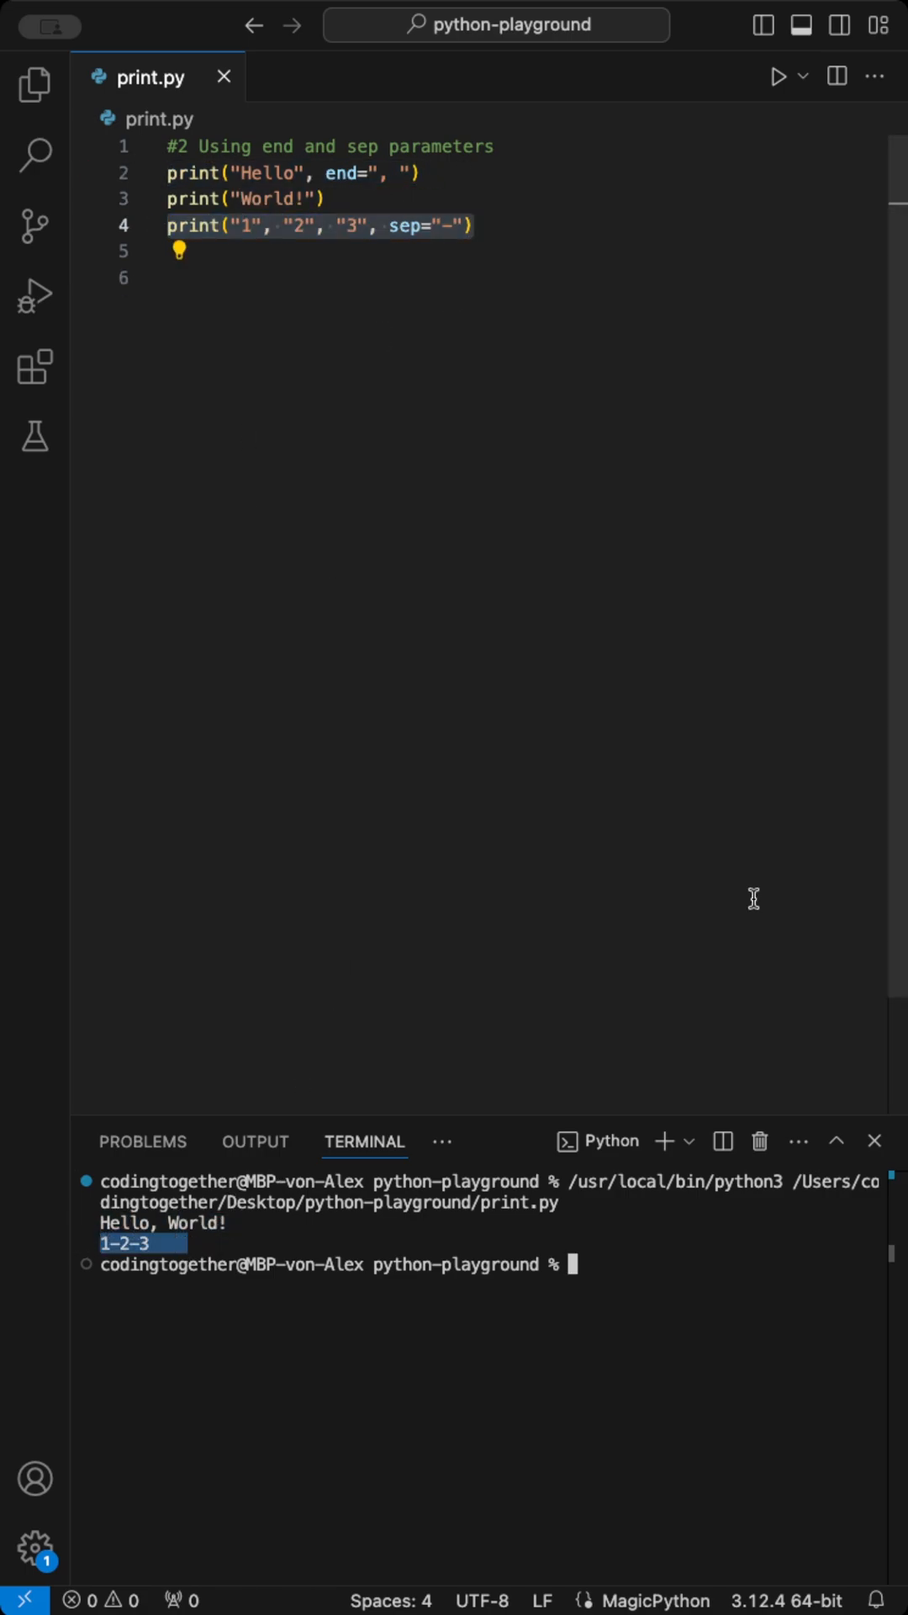
# Highlight the newline, tab and escaped-quotes print lines in turn
pyautogui.moveTo(557, 177); pyautogui.dragTo(184, 172)
pyautogui.click(551, 360)
pyautogui.moveTo(627, 201); pyautogui.dragTo(188, 198)
pyautogui.click(410, 341)
pyautogui.moveTo(725, 227); pyautogui.dragTo(166, 226)
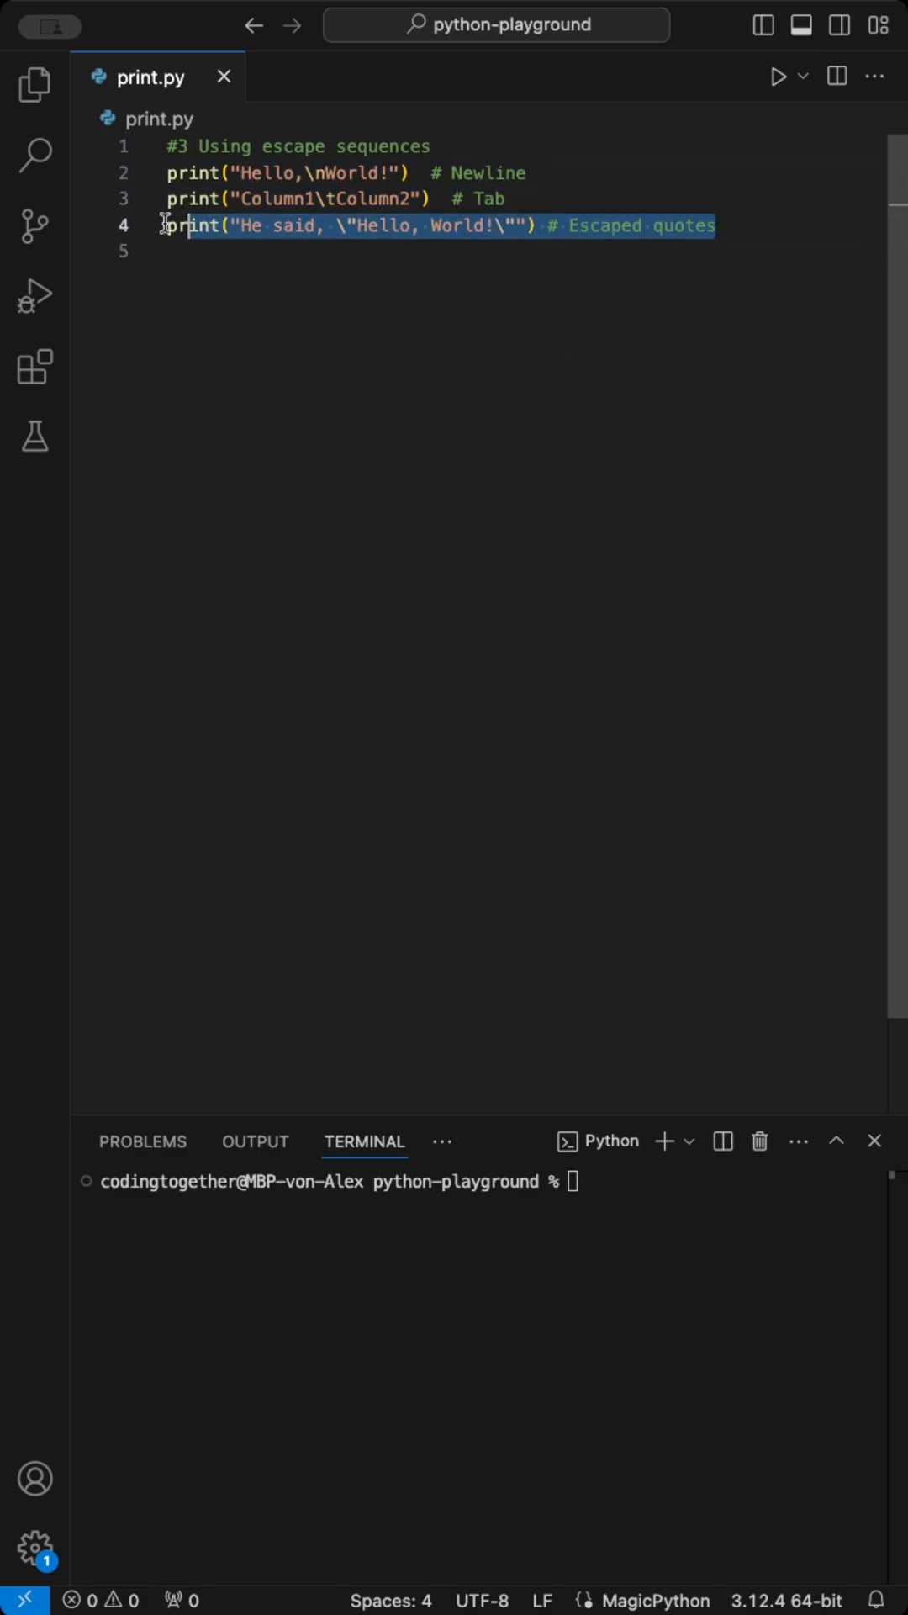
pyautogui.click(298, 277)
# Run the escape-sequence script to show the split line, tabbed columns and quoted sentence
pyautogui.click(777, 79)
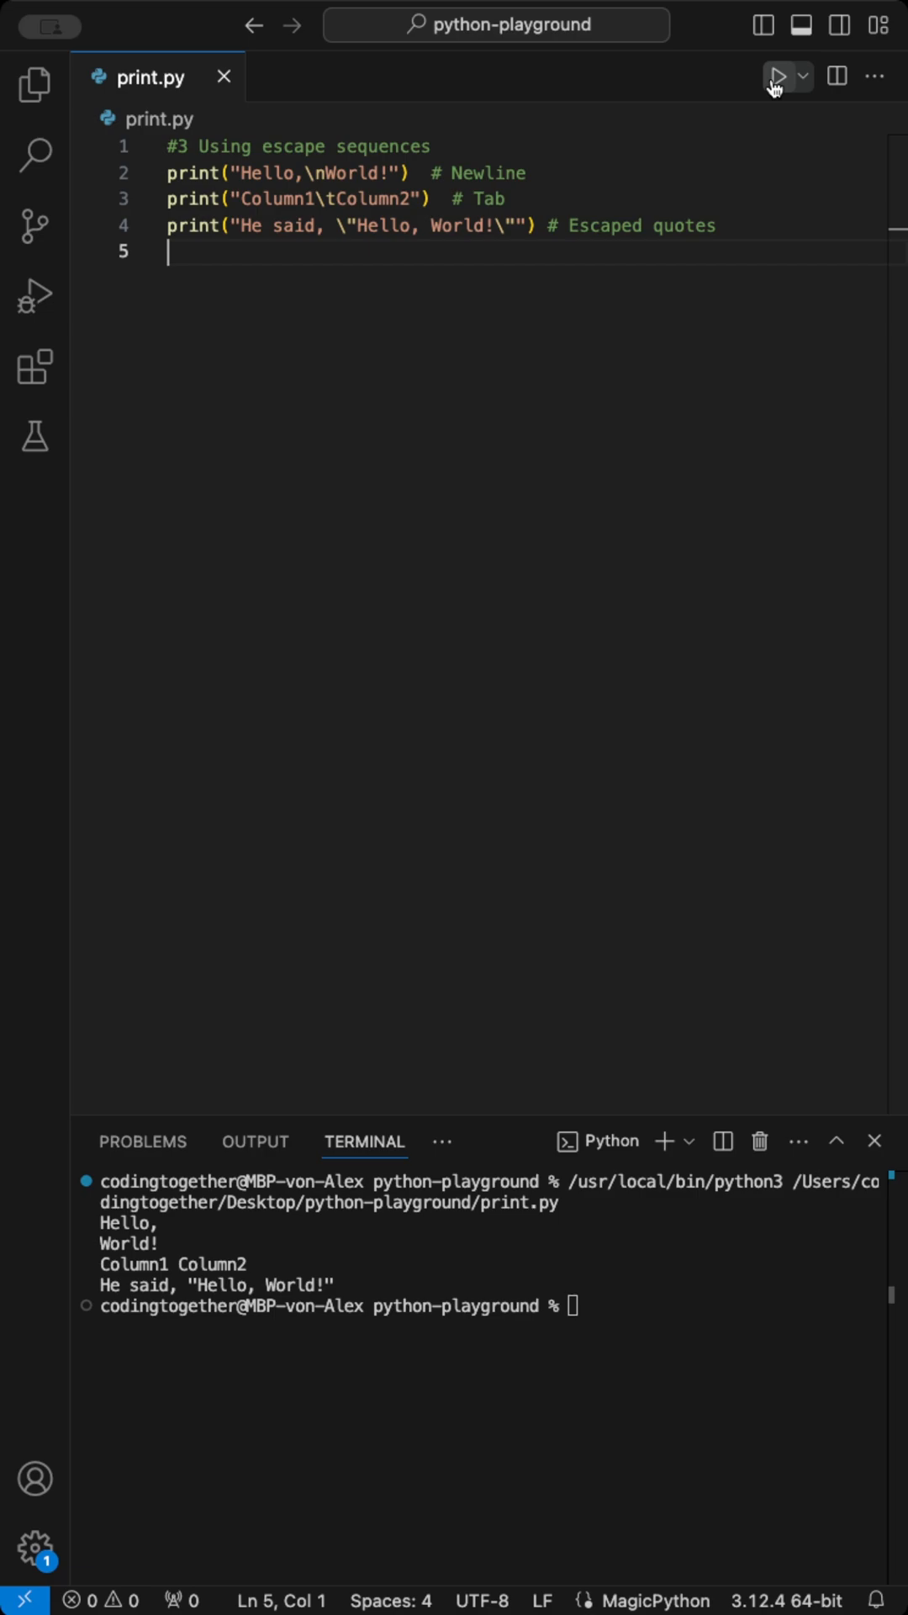
pyautogui.click(198, 1284)
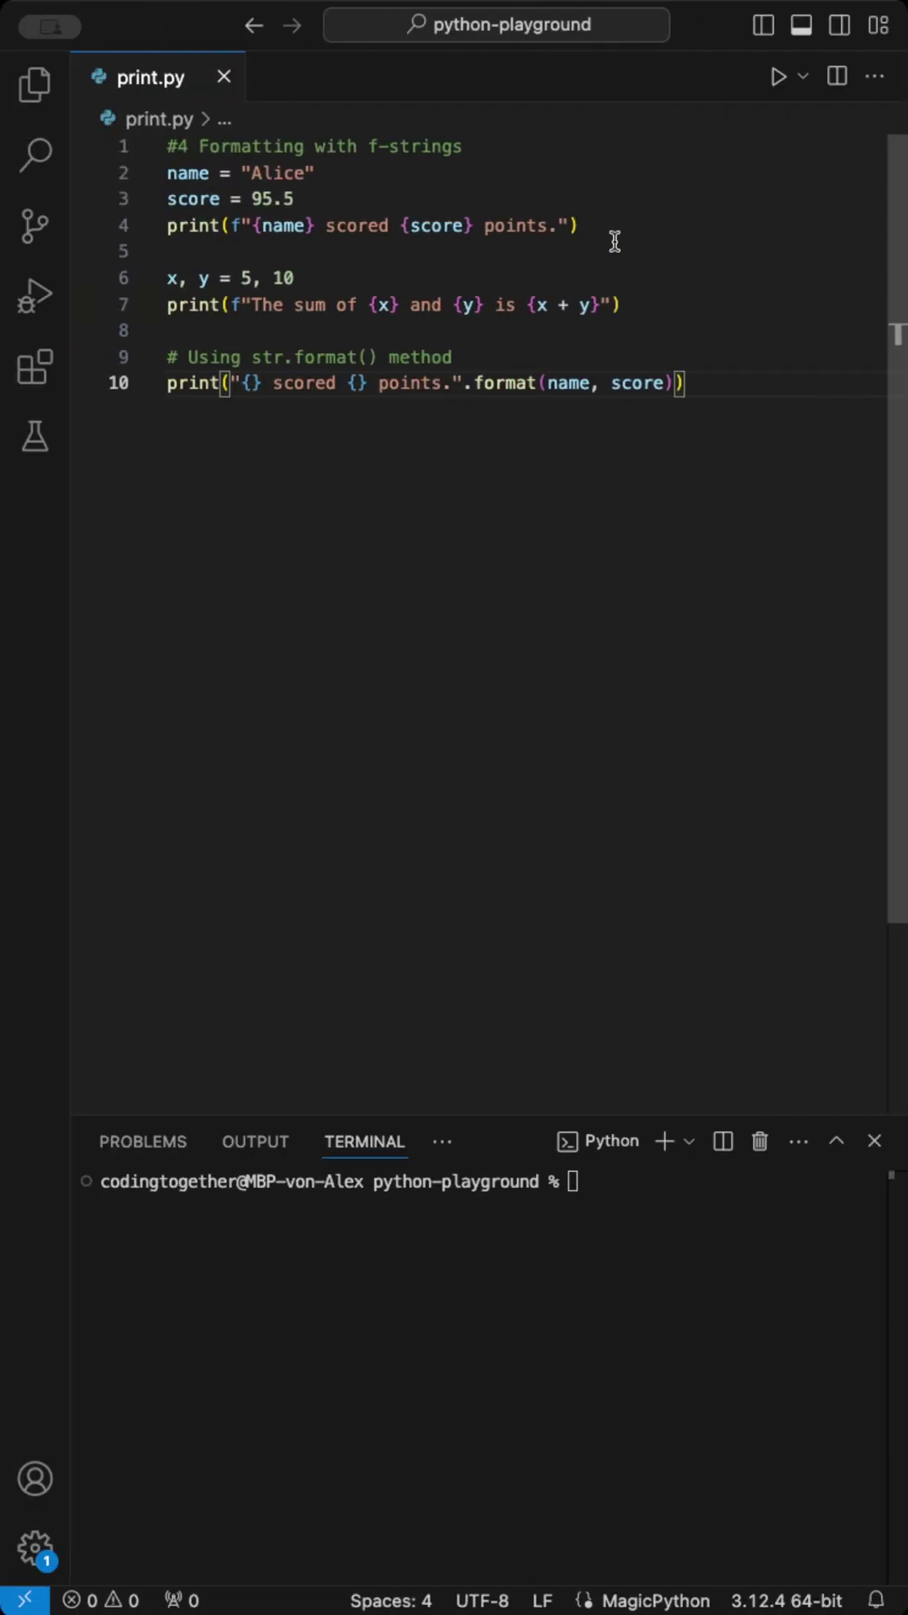
pyautogui.moveTo(581, 226); pyautogui.dragTo(121, 223)
# Highlight the sum f-string and .format() lines, then run to print Alice's score and the sum 15
pyautogui.click(467, 515)
pyautogui.moveTo(621, 304); pyautogui.dragTo(159, 301)
pyautogui.click(555, 310)
pyautogui.moveTo(686, 382); pyautogui.dragTo(476, 383)
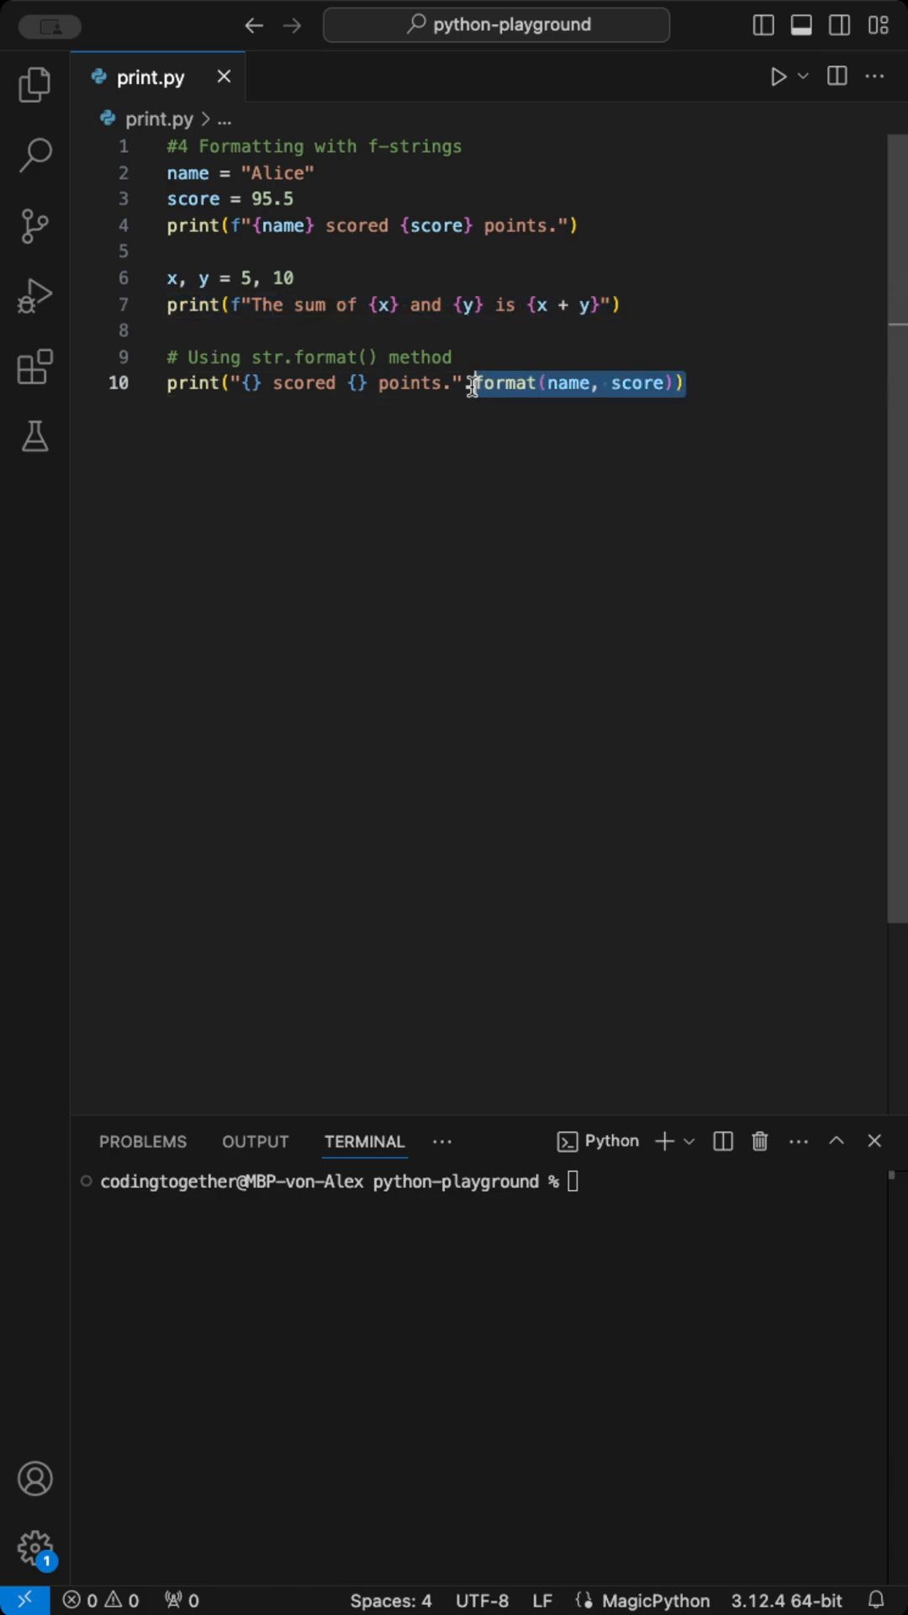
pyautogui.click(285, 443)
pyautogui.click(779, 76)
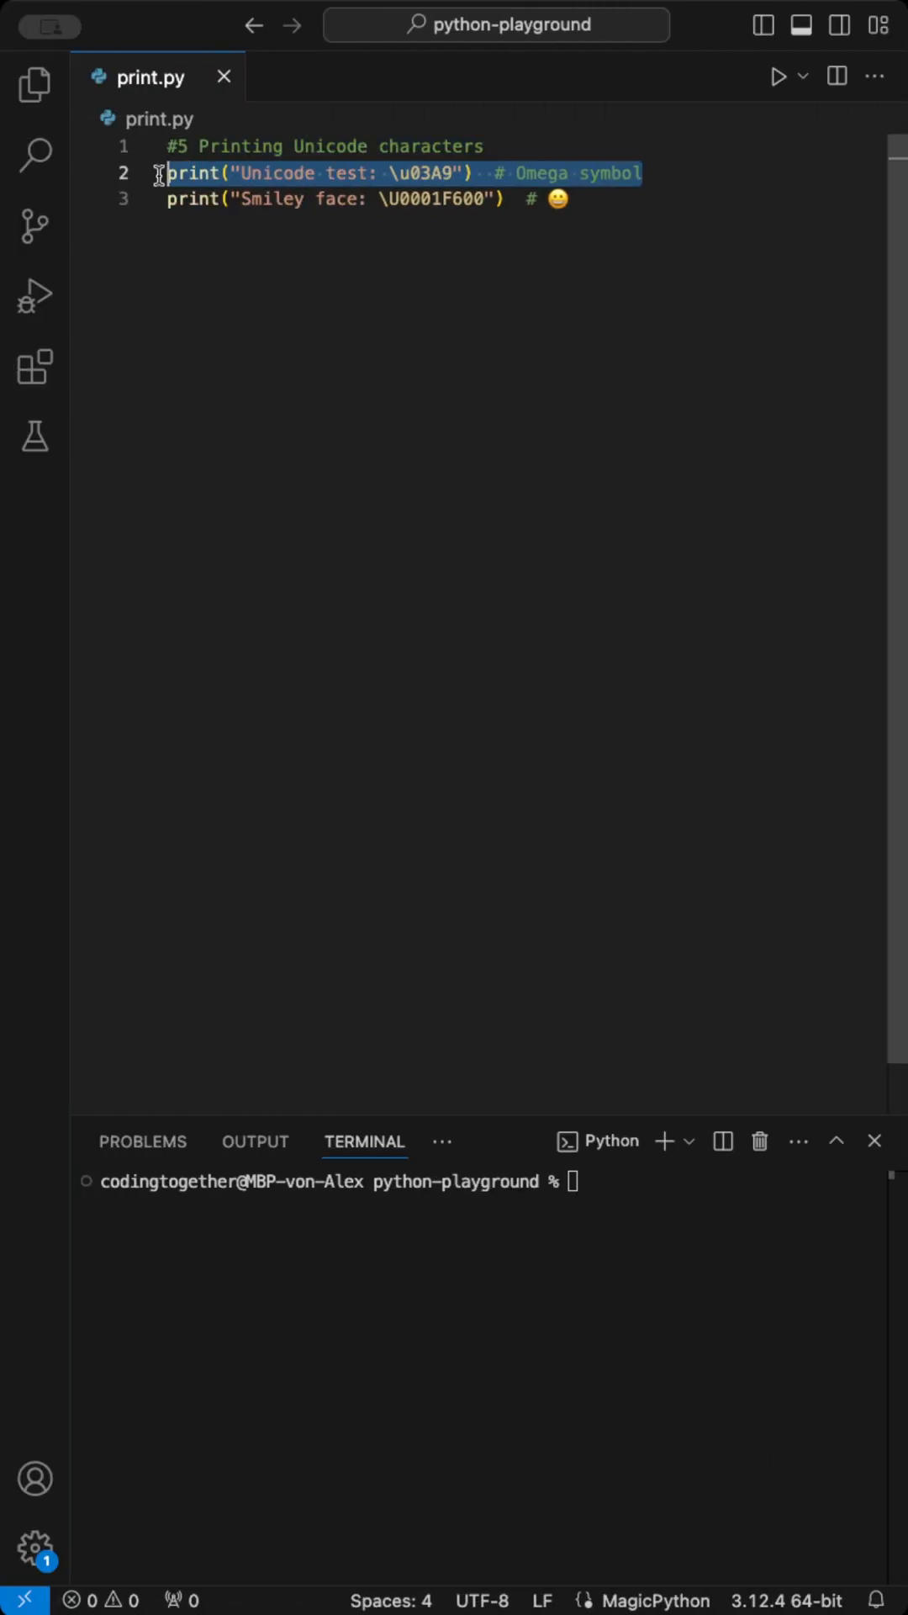
# Run the Unicode example printing Ω and the smiley, then run the complete print.py listing every section's output
pyautogui.moveTo(601, 201); pyautogui.dragTo(159, 204)
pyautogui.click(468, 324)
pyautogui.click(778, 76)
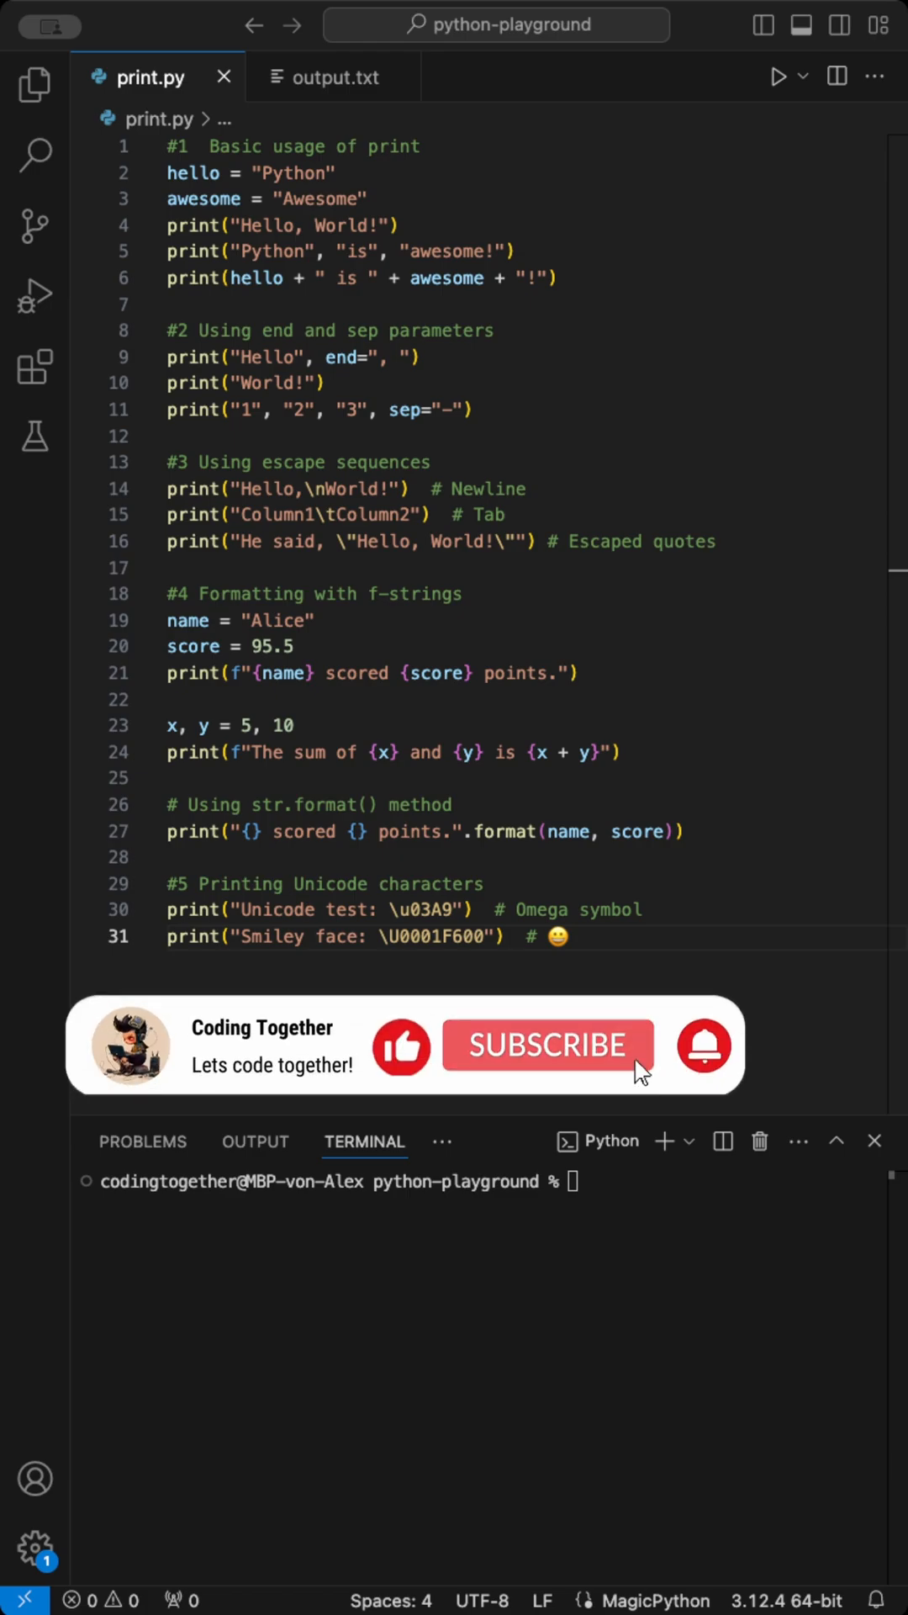
pyautogui.click(779, 78)
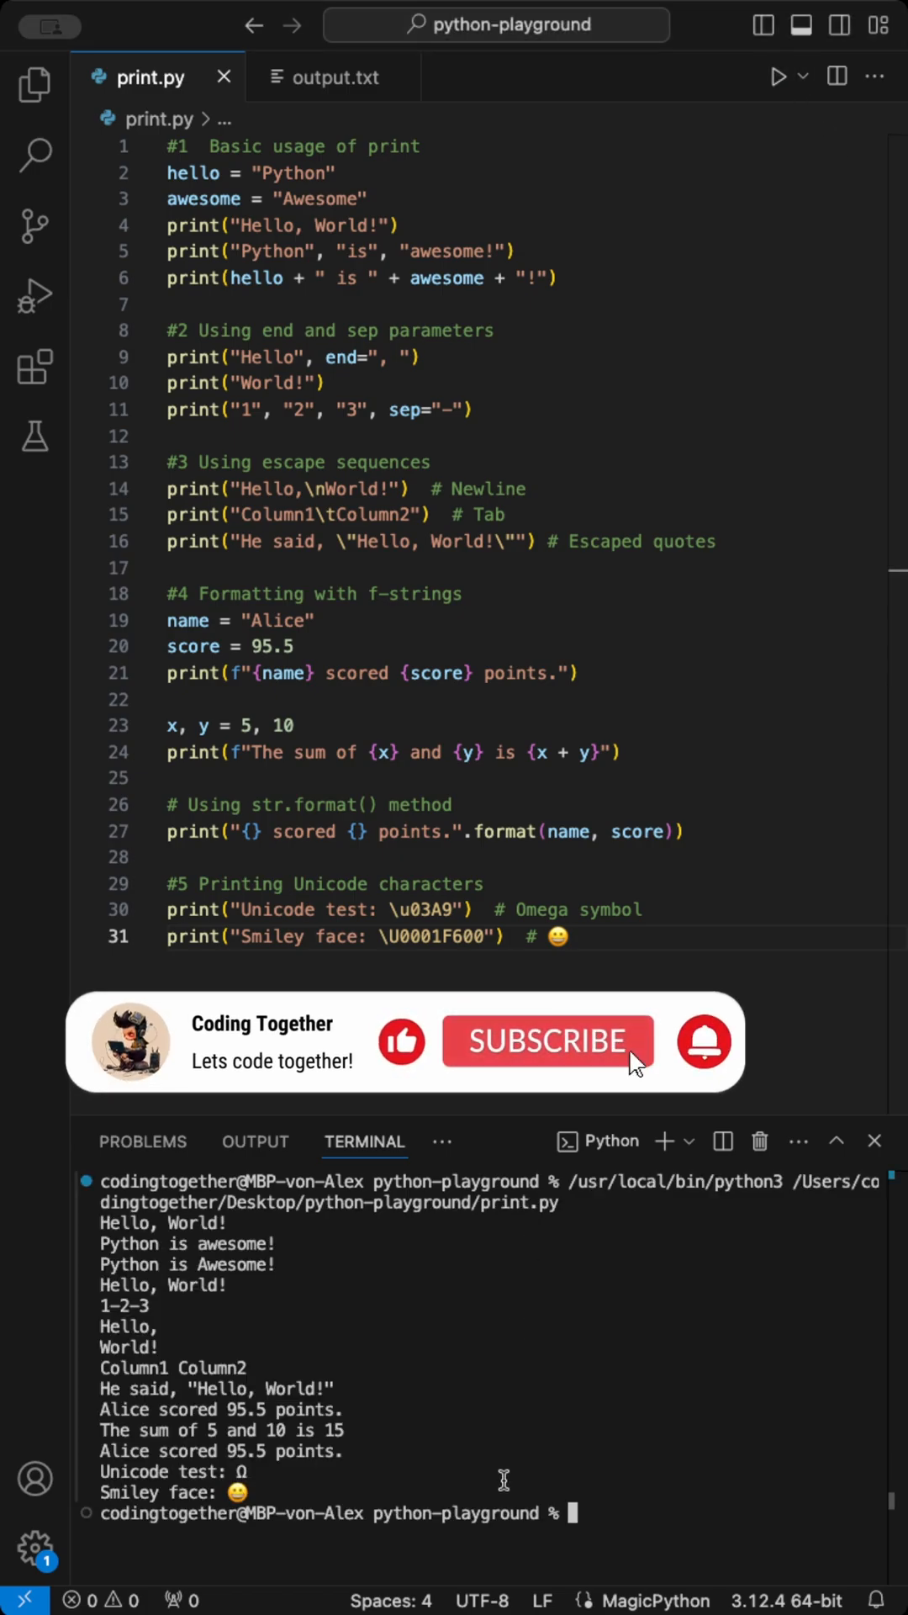